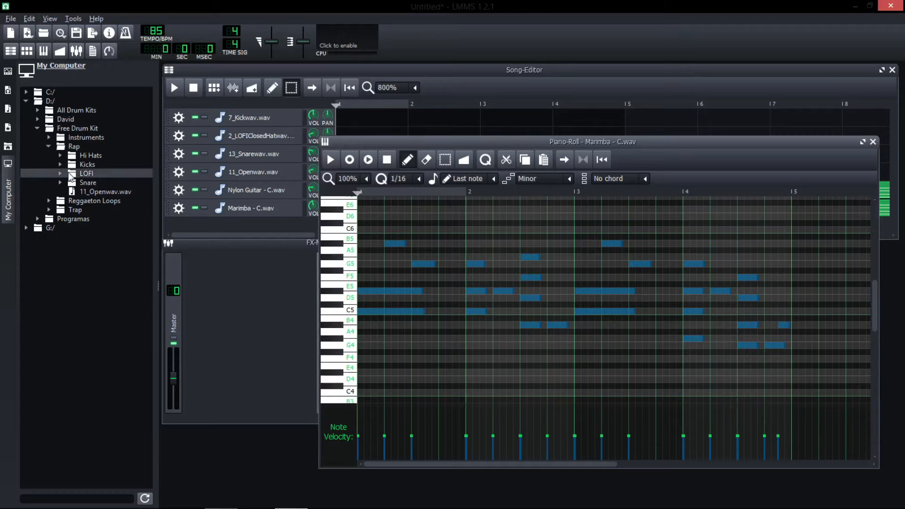
Expand the Instruments sample folder, zoom the Song-Editor out to 200%, and bring the FX-Mixer's effects chain to the front
left_click(49, 136)
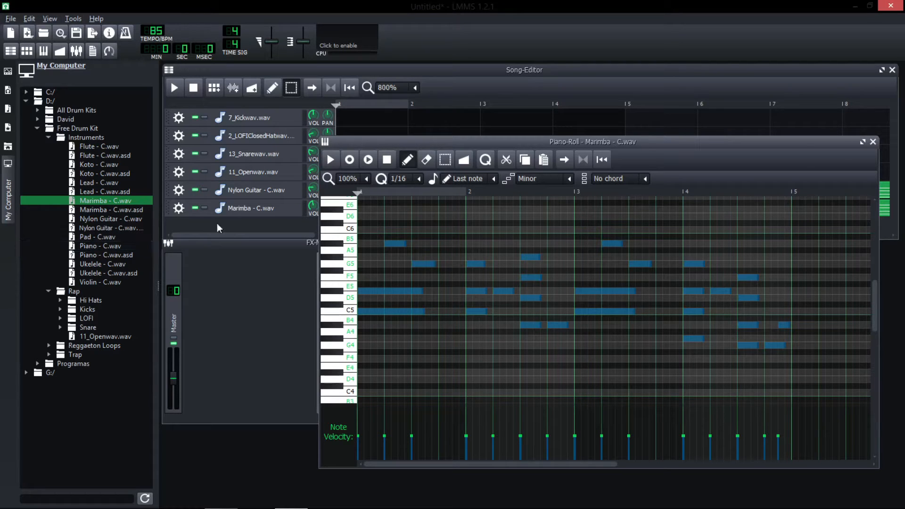
left_click(405, 73)
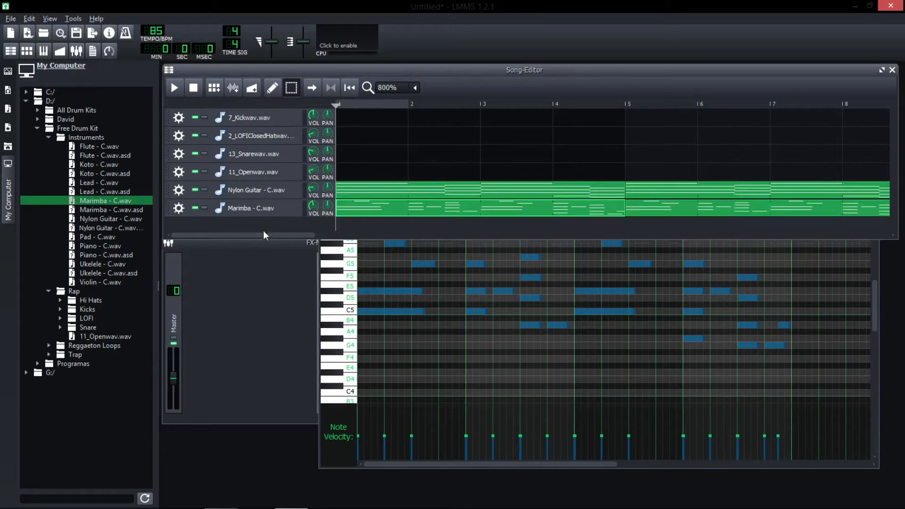
scroll(385, 94, "up", 2)
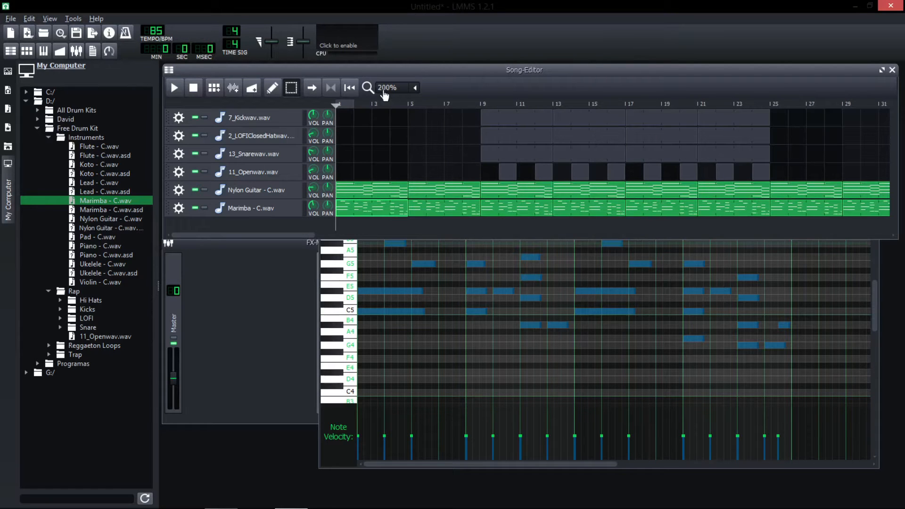
left_click(273, 274)
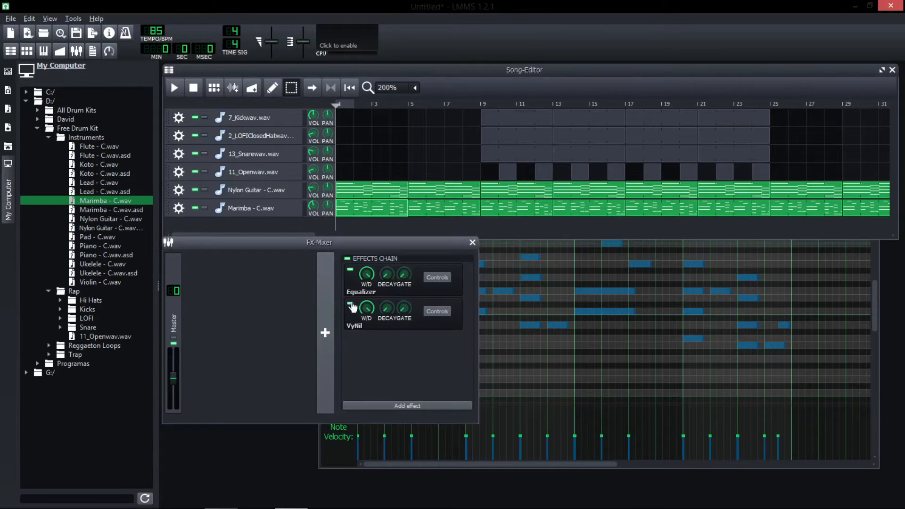
Play the song from the beginning and follow the arrangement into the drum section at bar 9
left_click(174, 88)
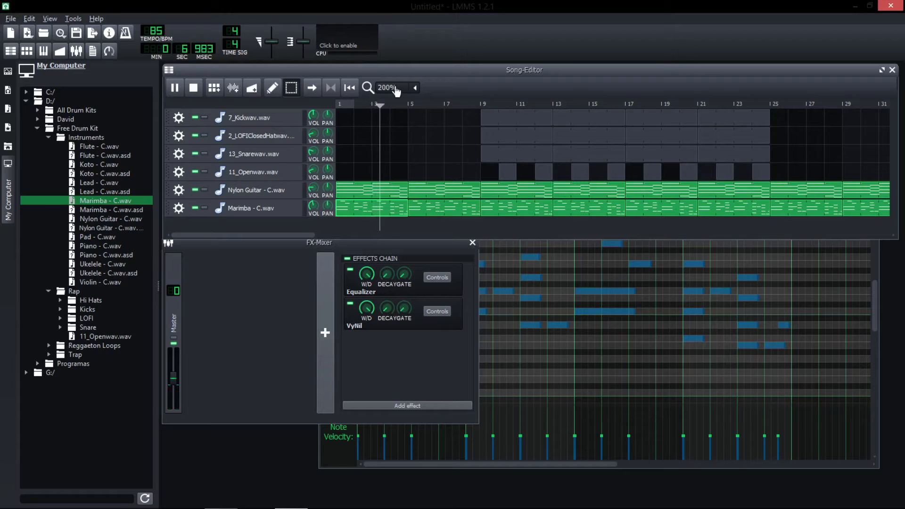
scroll(396, 91, "down", 1)
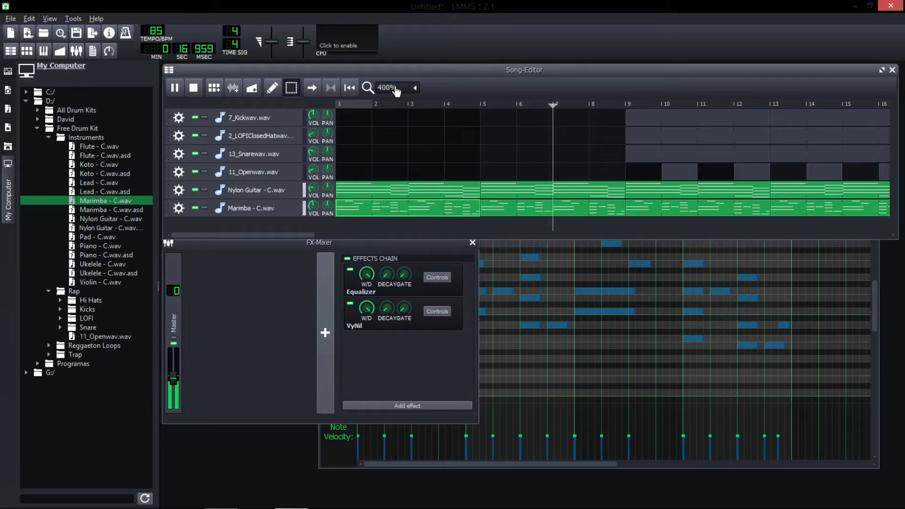
scroll(397, 88, "down", 1)
left_click_drag(302, 236, 351, 238)
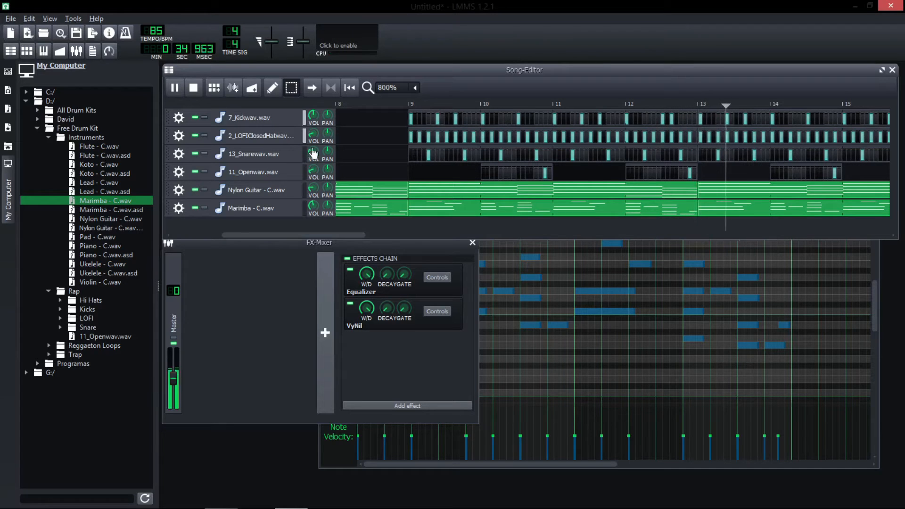
Lower the 7_Kickwav.wav track's volume while the song plays, and stop playback
mouse_move(313, 115)
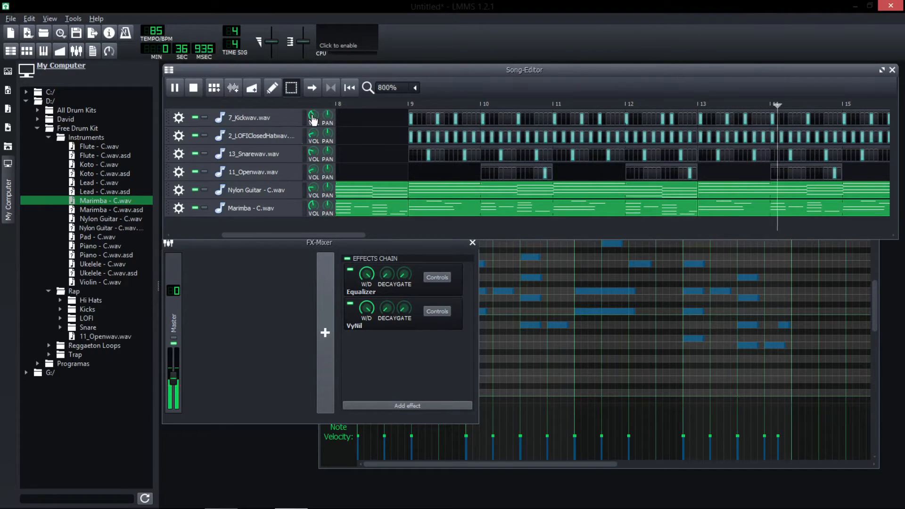
left_click_drag(313, 115, 314, 121)
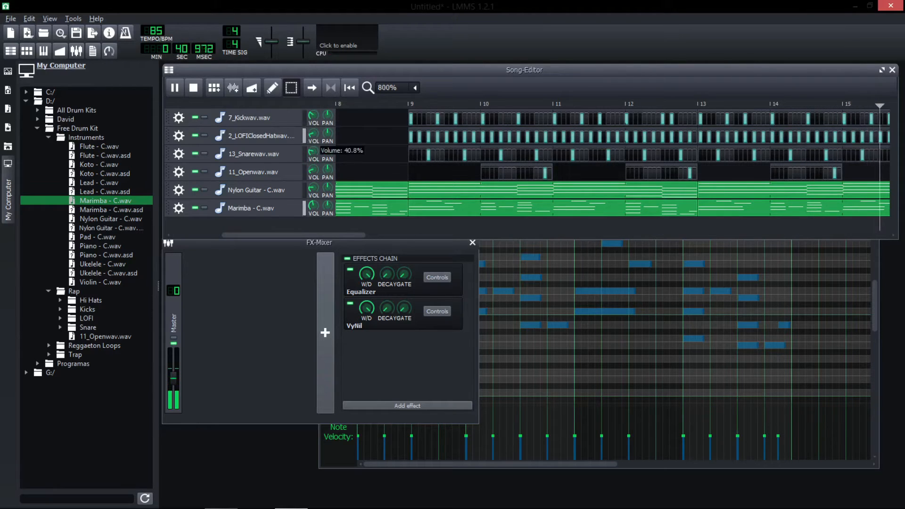
left_click(315, 191)
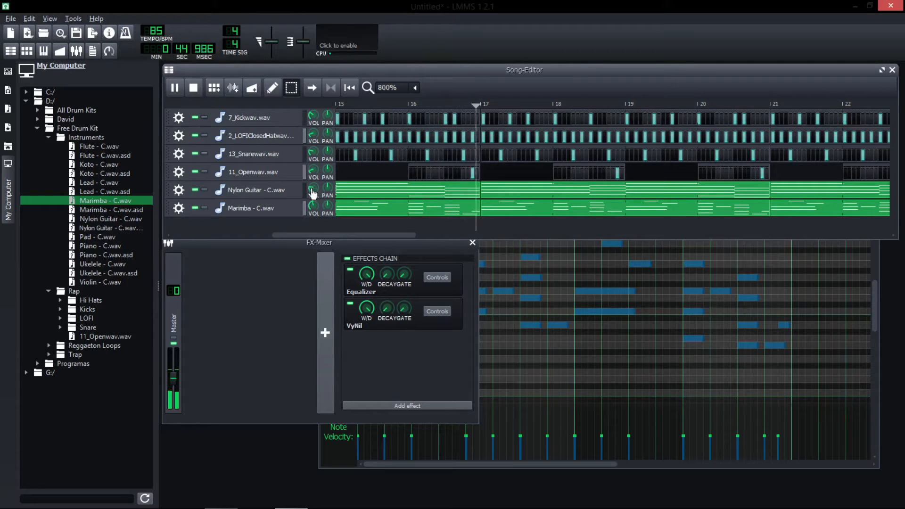
left_click(197, 89)
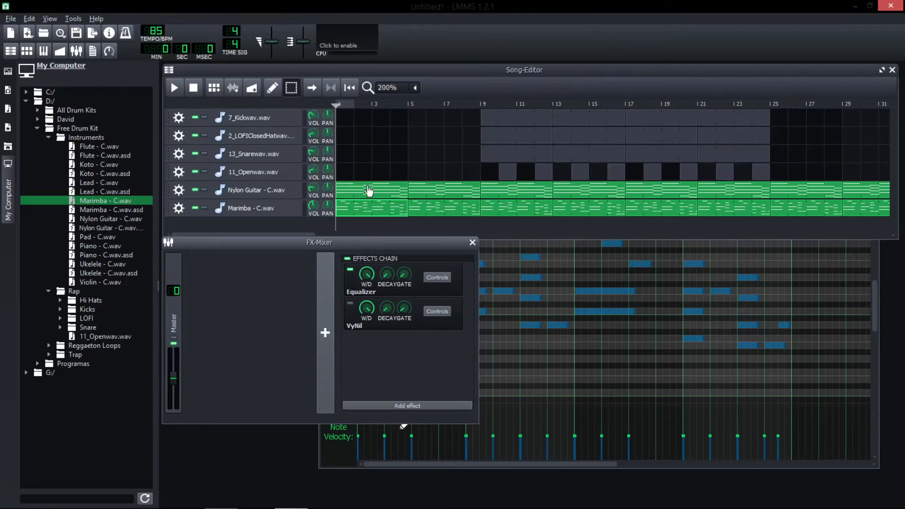
Play the first Nylon Guitar pattern in the piano roll, and open the Nylon Guitar instrument window
right_click(374, 194)
left_click(396, 195)
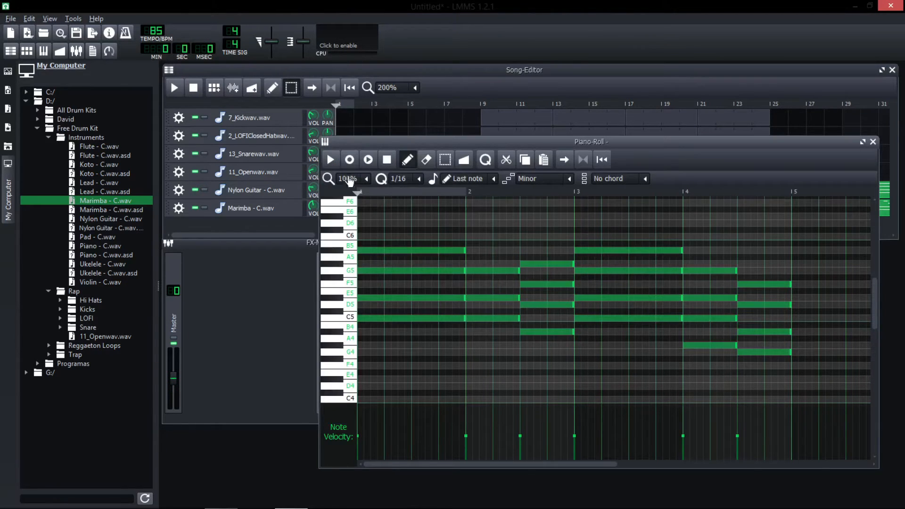
left_click(336, 160)
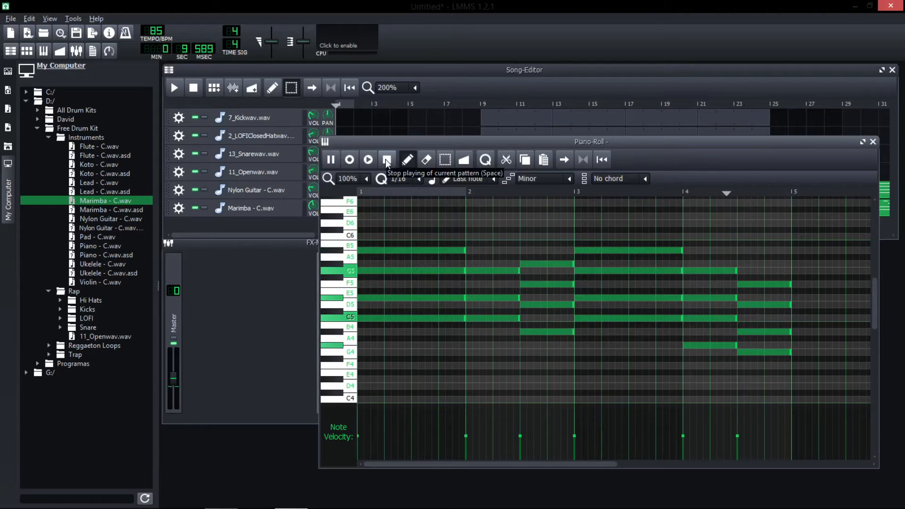
left_click(291, 196)
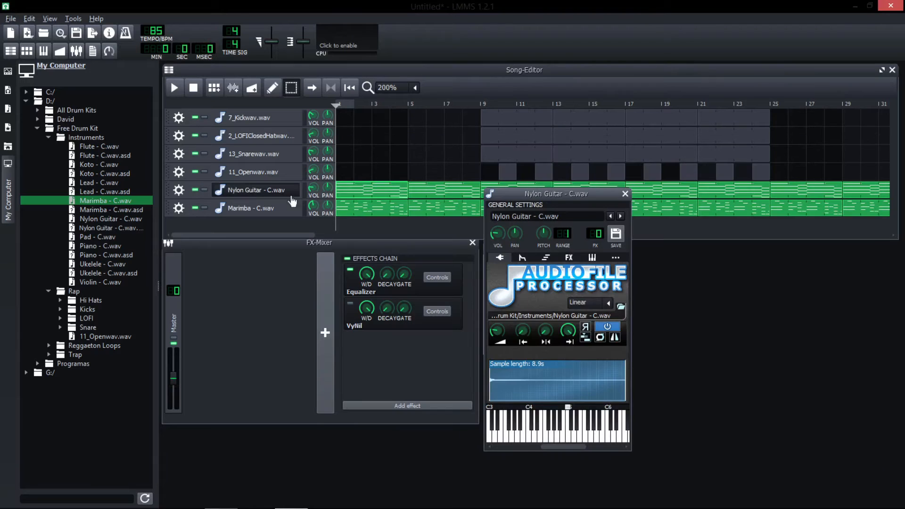
Open the first Marimba pattern in the piano roll, examine its notes and play it
right_click(368, 209)
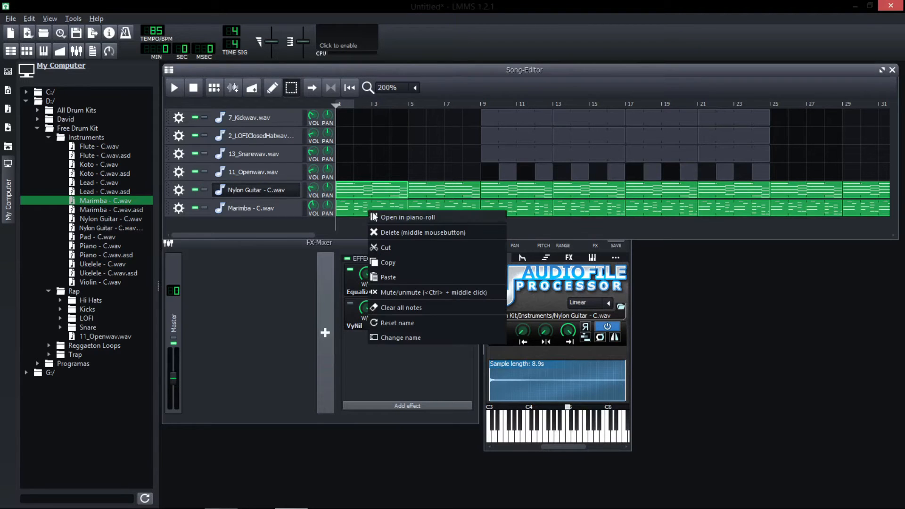
left_click(380, 216)
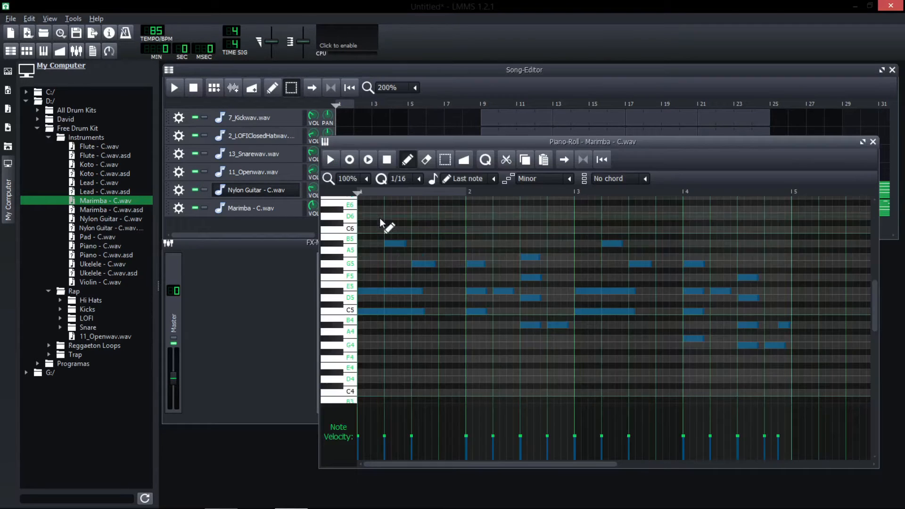
left_click(331, 160)
scroll(333, 175, "down", 2)
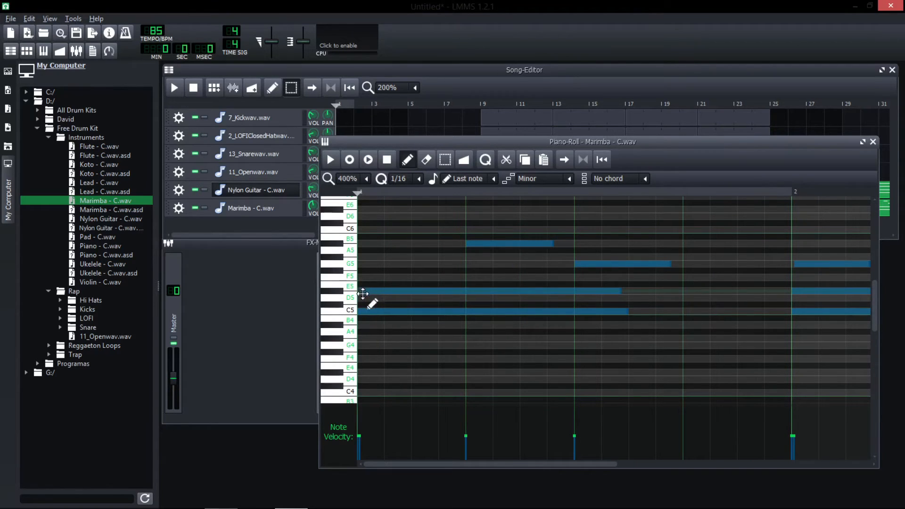
scroll(349, 179, "up", 2)
key("space")
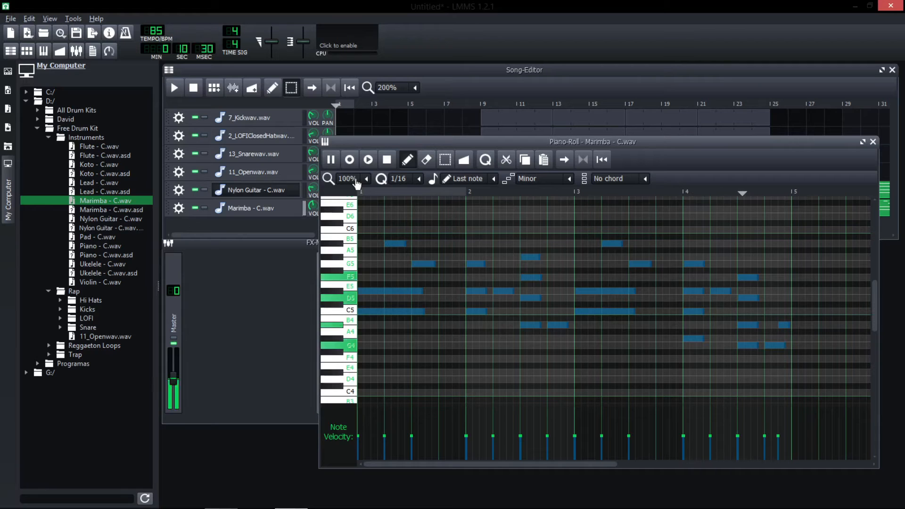
key("space")
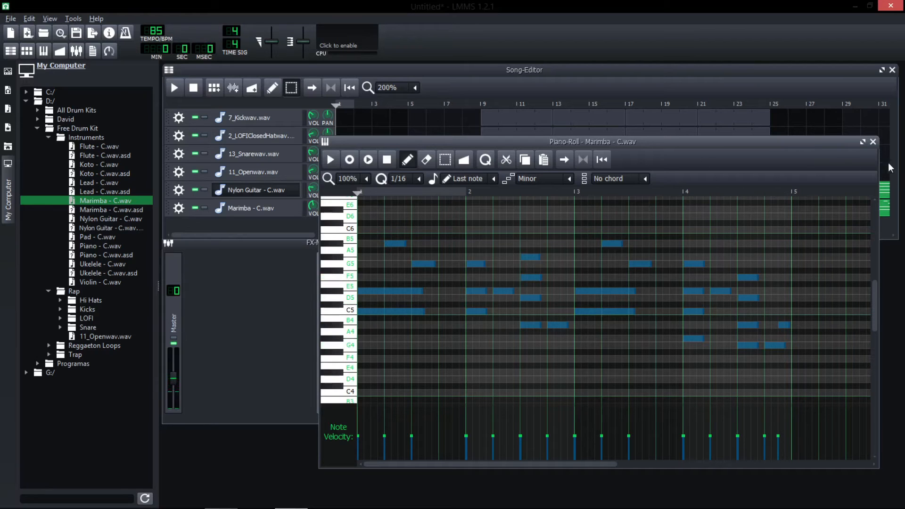
Open the Marimba pattern that starts at bar 9 in the piano roll, play it, and close the piano roll
left_click(873, 142)
right_click(521, 209)
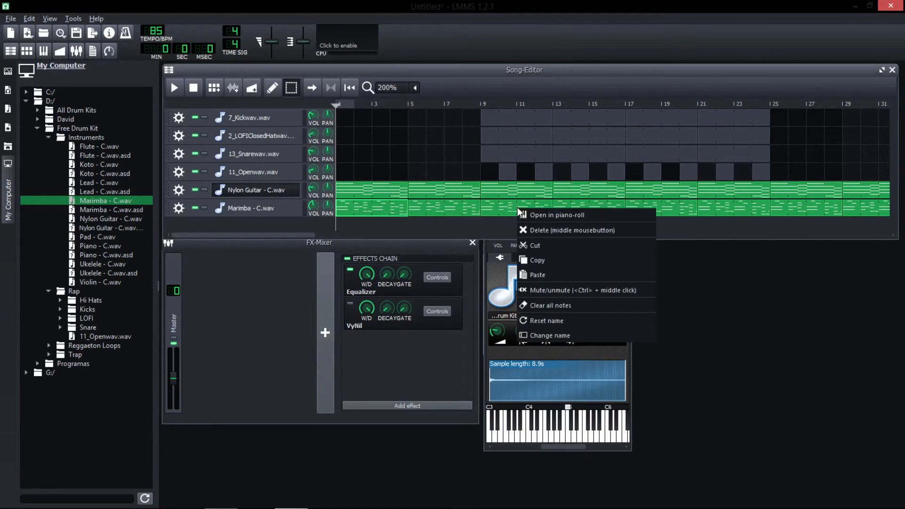
left_click(527, 212)
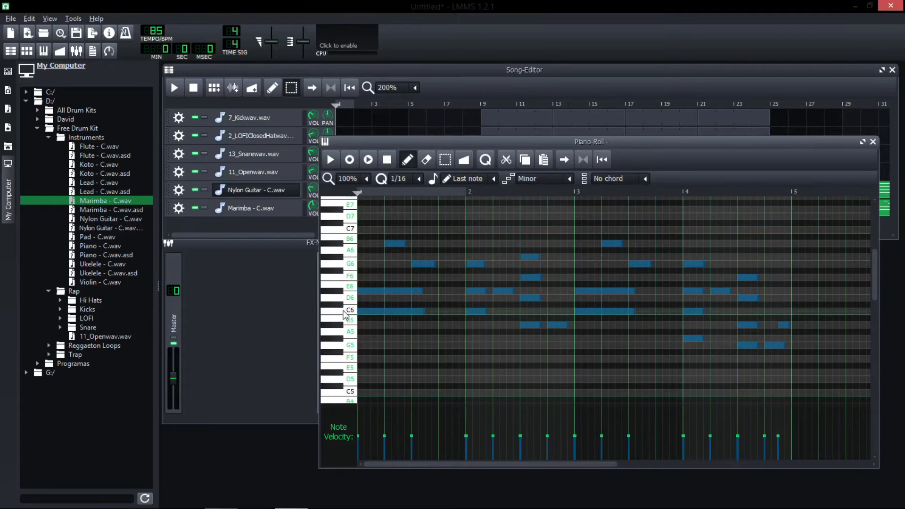
left_click(330, 163)
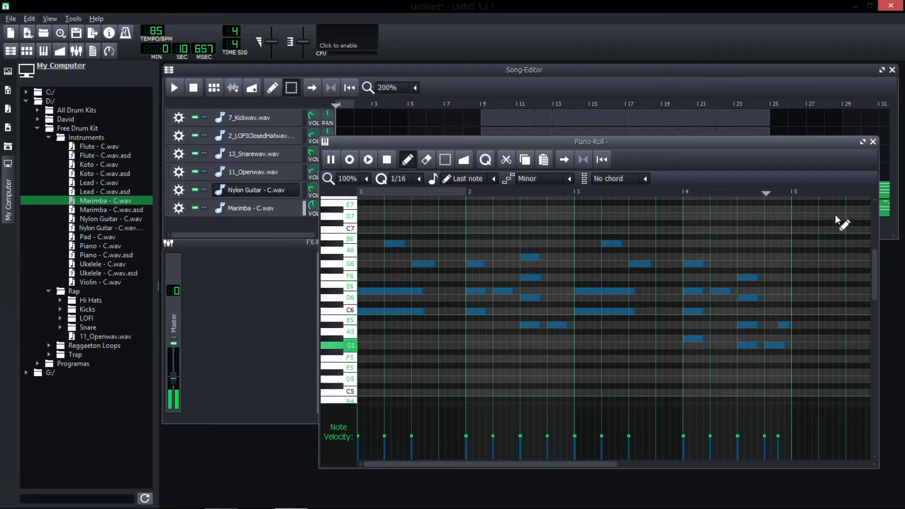
left_click(873, 142)
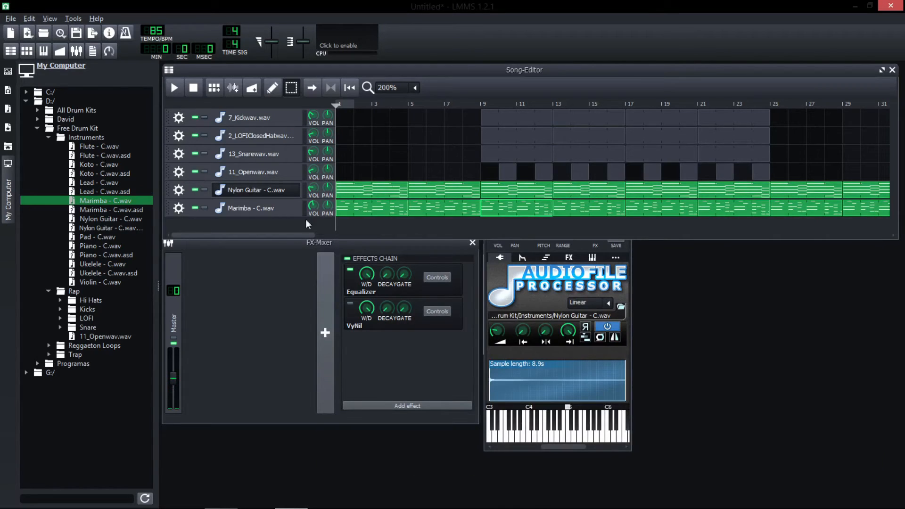
Mute the Nylon Guitar and Marimba tracks and play the drum section alone from bar 9
left_click(477, 104)
scroll(404, 222, "up", 2)
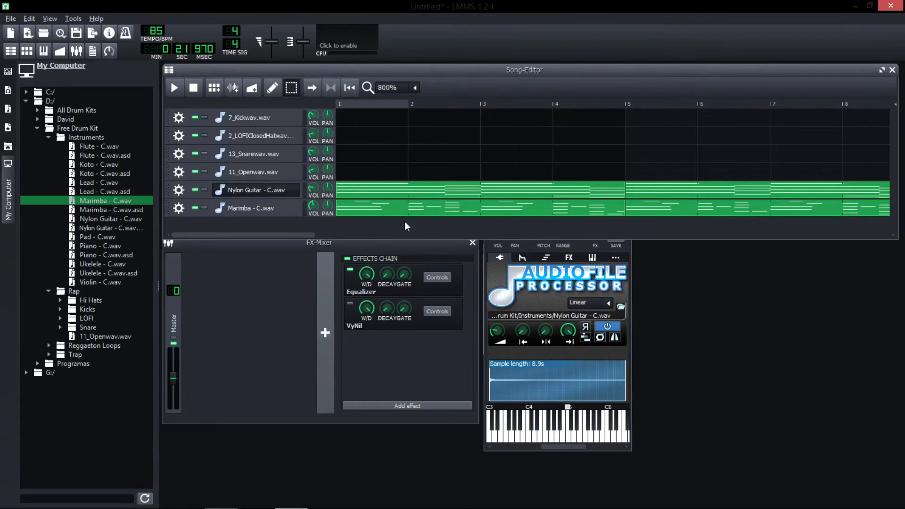
left_click_drag(297, 235, 346, 234)
left_click(408, 105)
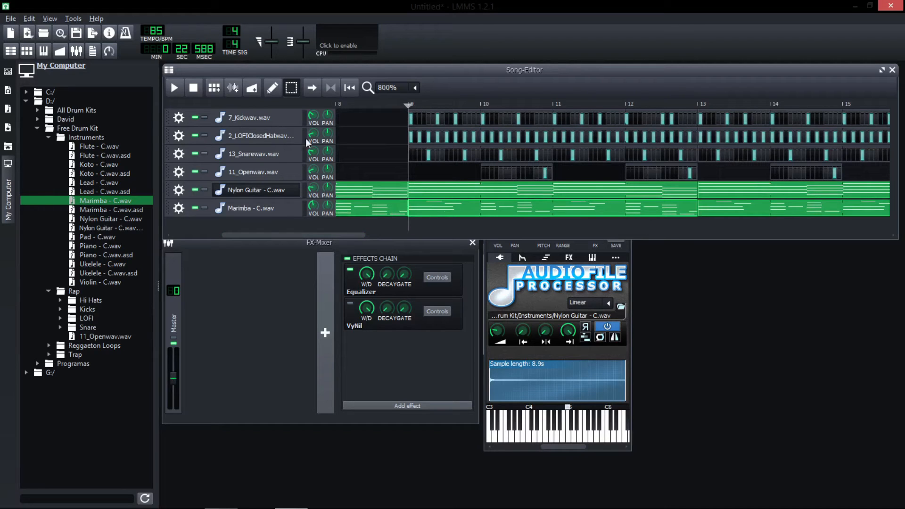
left_click(195, 189)
left_click(196, 208)
key("space")
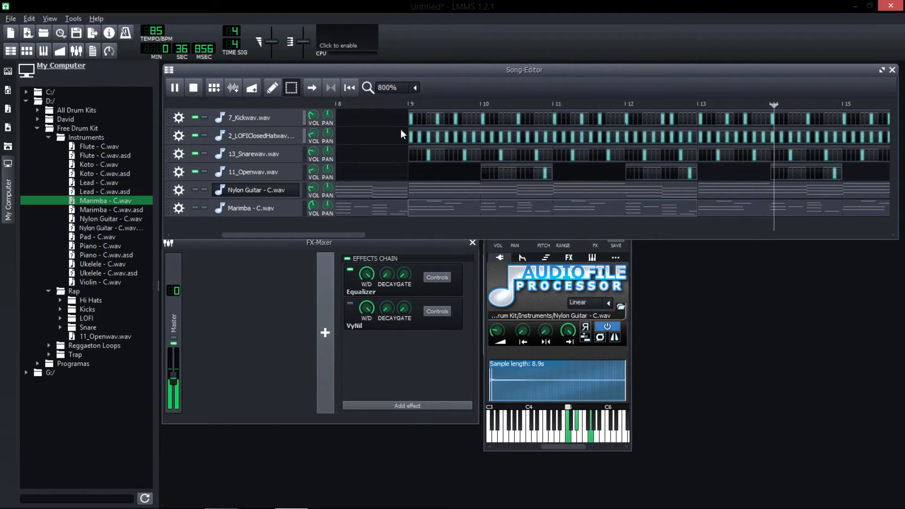
Replay the drums from just before bar 9, muting and unmuting the 2_LOFIClosedHatwav track to compare
left_click(402, 104)
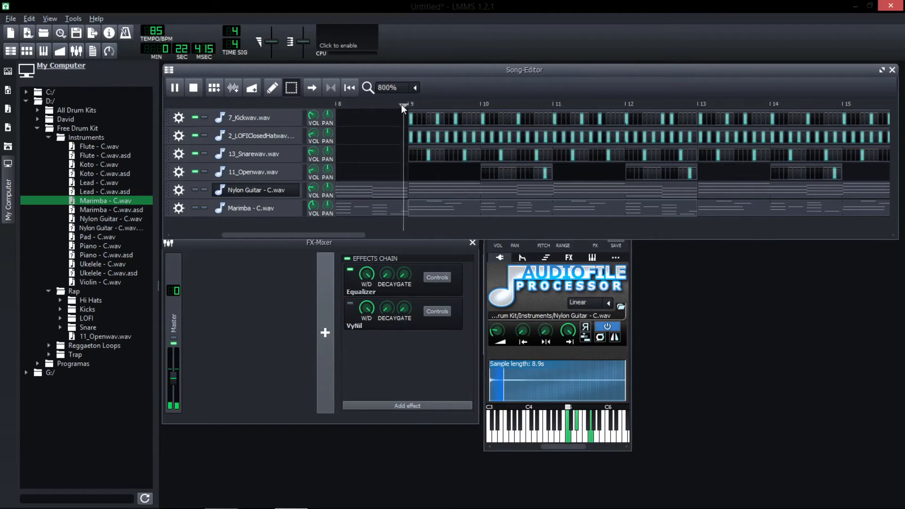
left_click(196, 135)
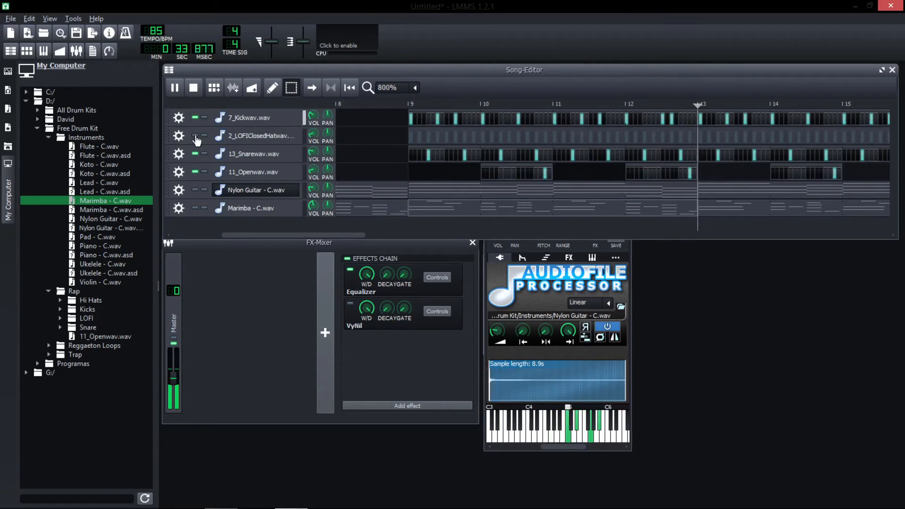
left_click(195, 136)
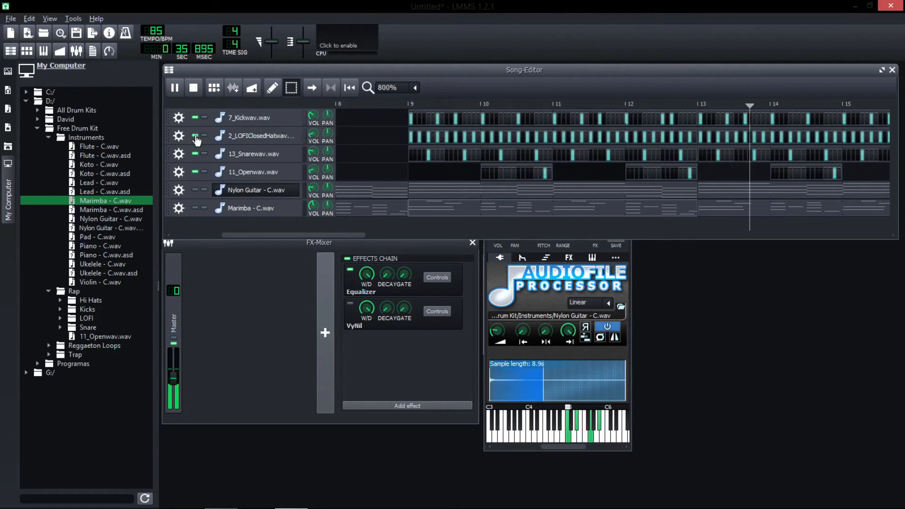
Stop playback and unmute the Nylon Guitar and Marimba tracks
left_click(189, 87)
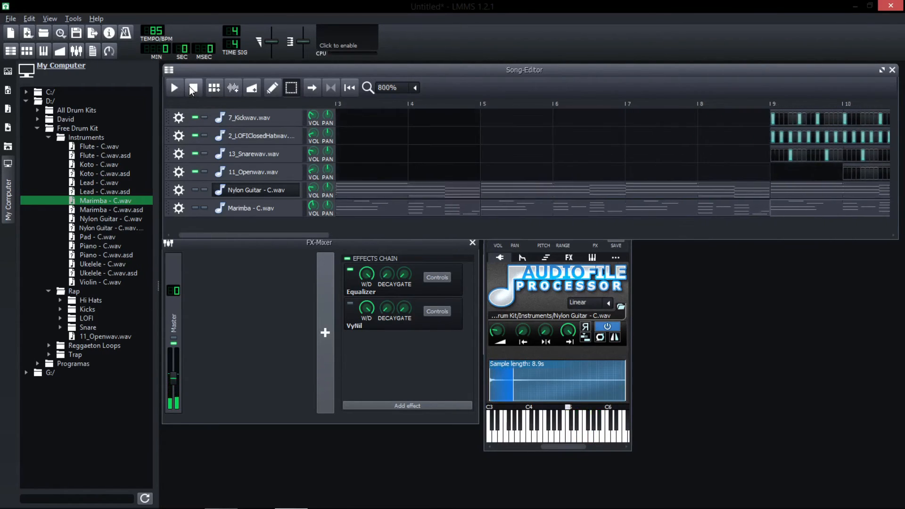
left_click(196, 190)
left_click(196, 208)
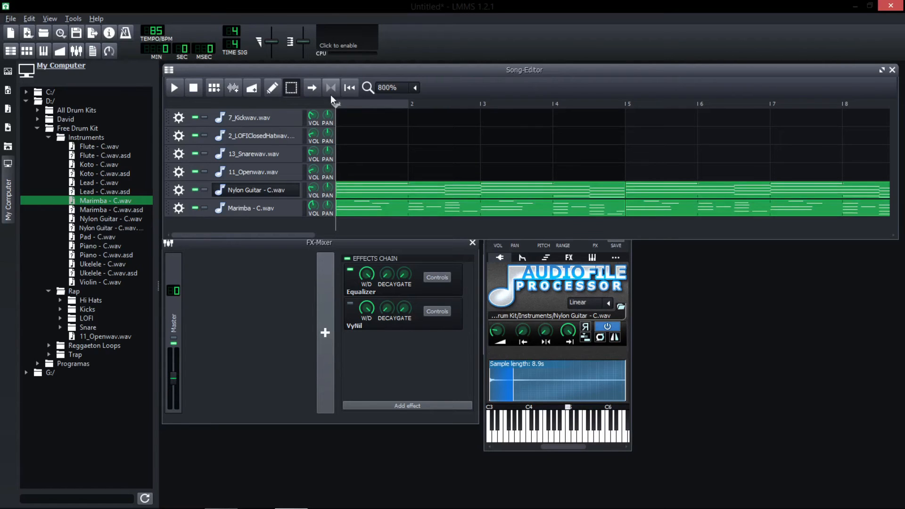
Open the controls of the master channel's Equalizer and move the song position to just before bar 9
scroll(379, 89, "up", 2)
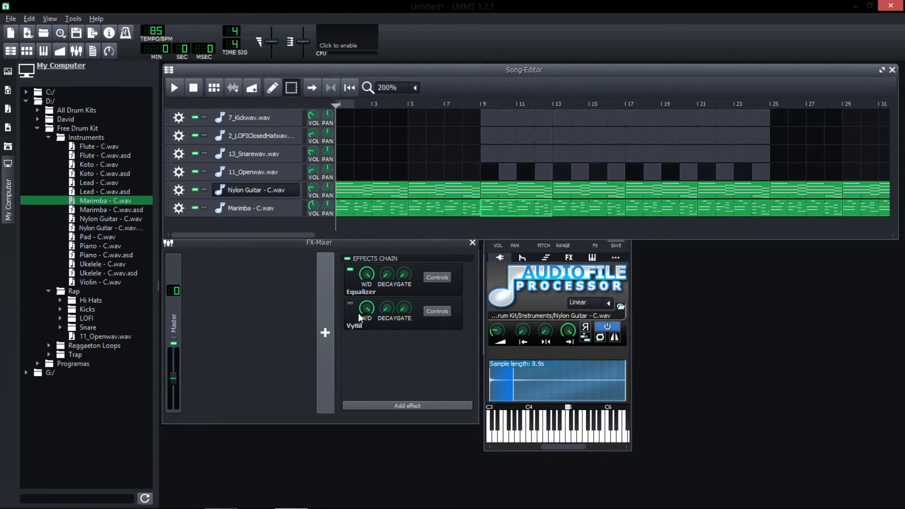
left_click(376, 248)
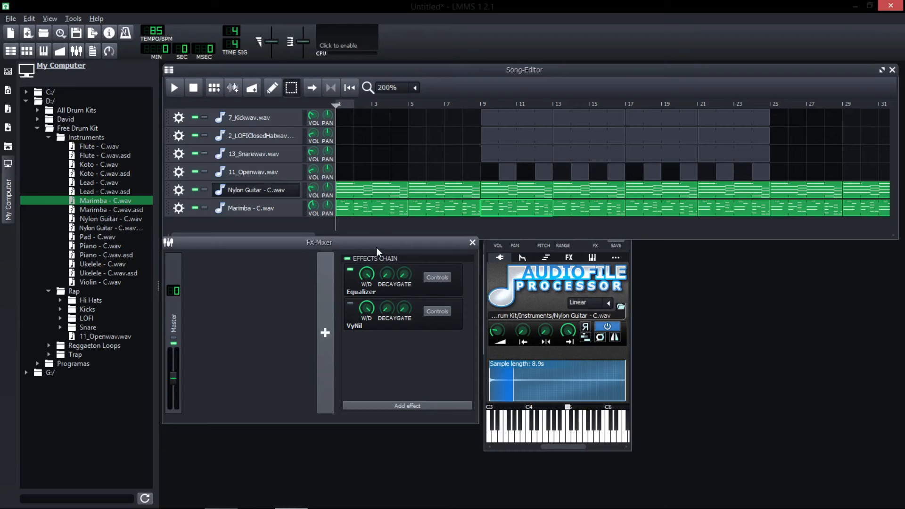
left_click(433, 278)
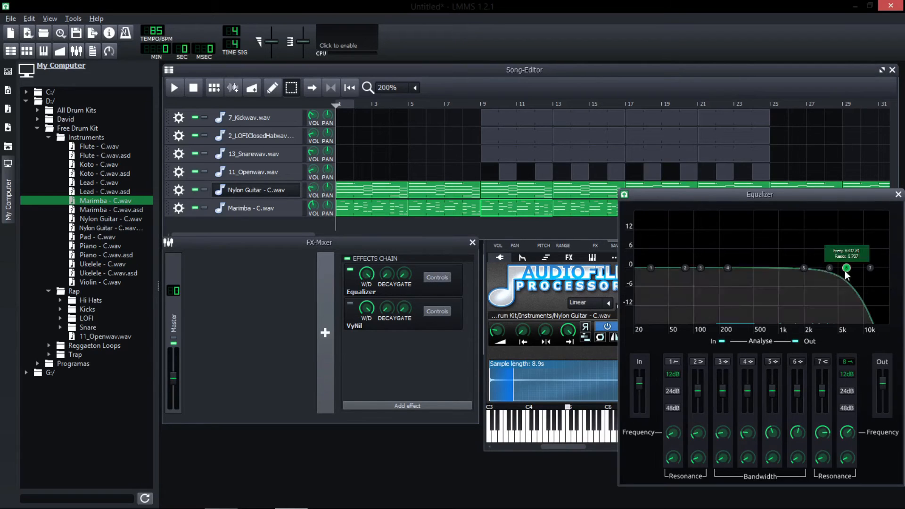
left_click(477, 101)
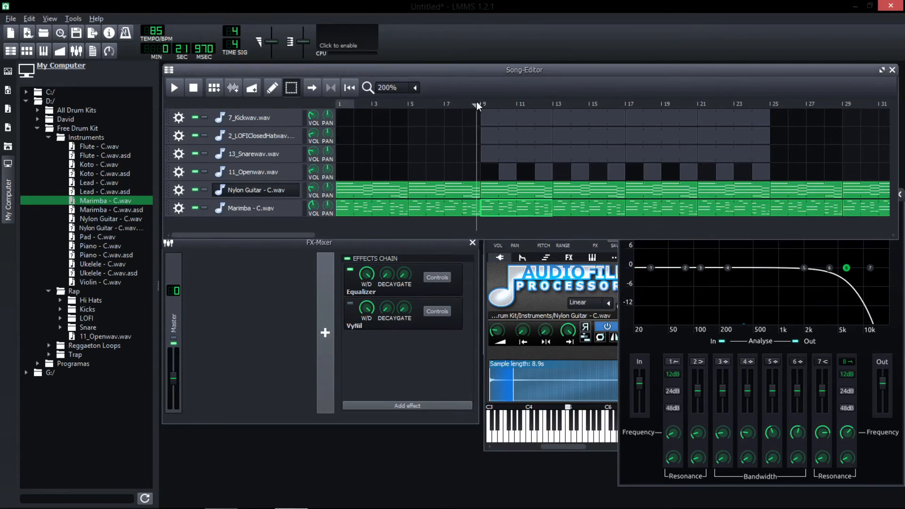
Play the beat from bar 9, switching the master channel's Equalizer off and back on to compare
key("space")
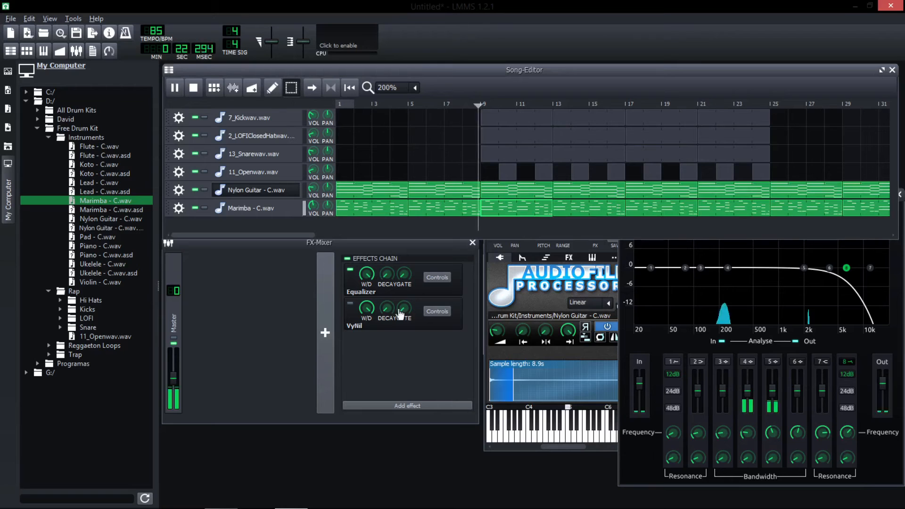
left_click(351, 270)
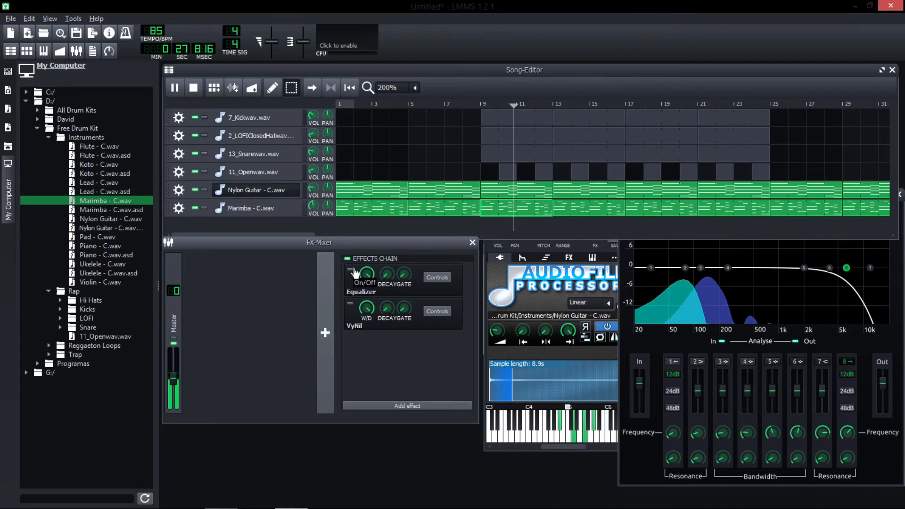
left_click(353, 272)
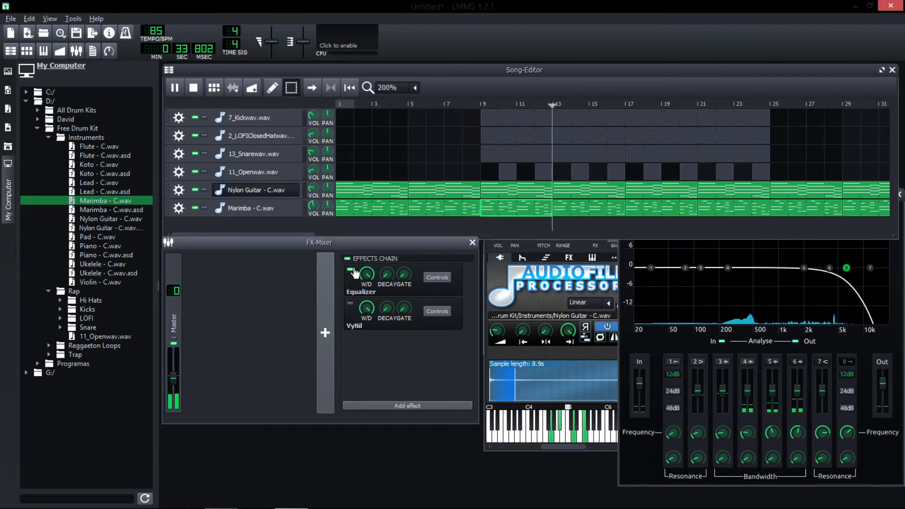
Lower the Equalizer's low-pass band 8 to just below 5 kHz and stop playback
mouse_move(847, 268)
left_mouse_down()
mouse_move(873, 269)
mouse_move(774, 268)
mouse_move(839, 268)
left_mouse_up()
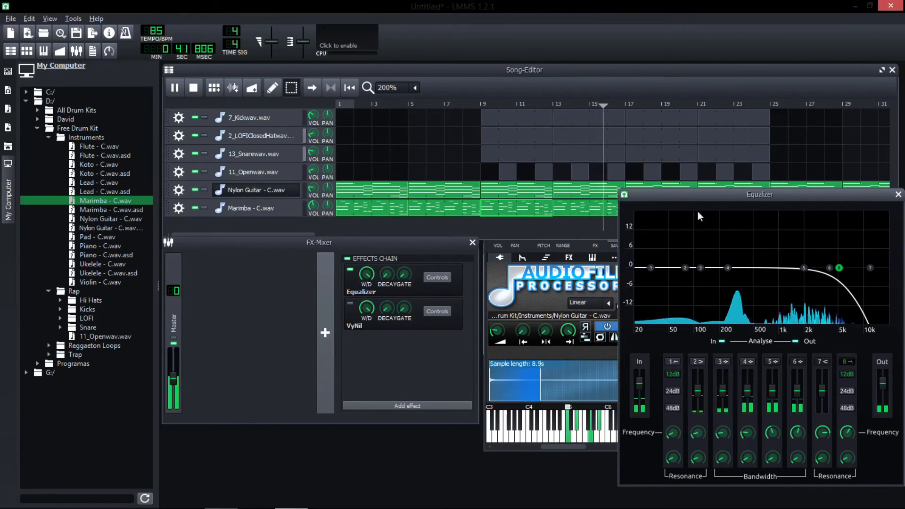
left_click(194, 88)
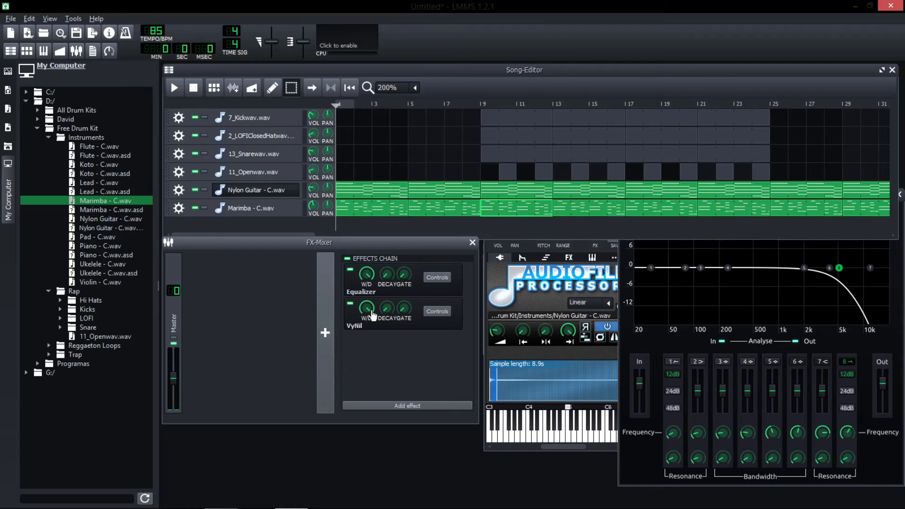
Enable the VyNil effect on the master channel and open its controls
left_click(430, 311)
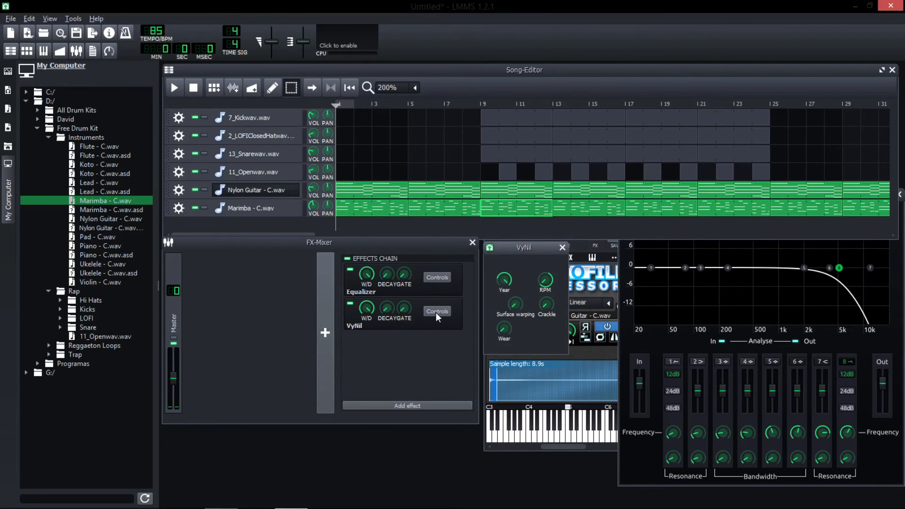
left_click(350, 306)
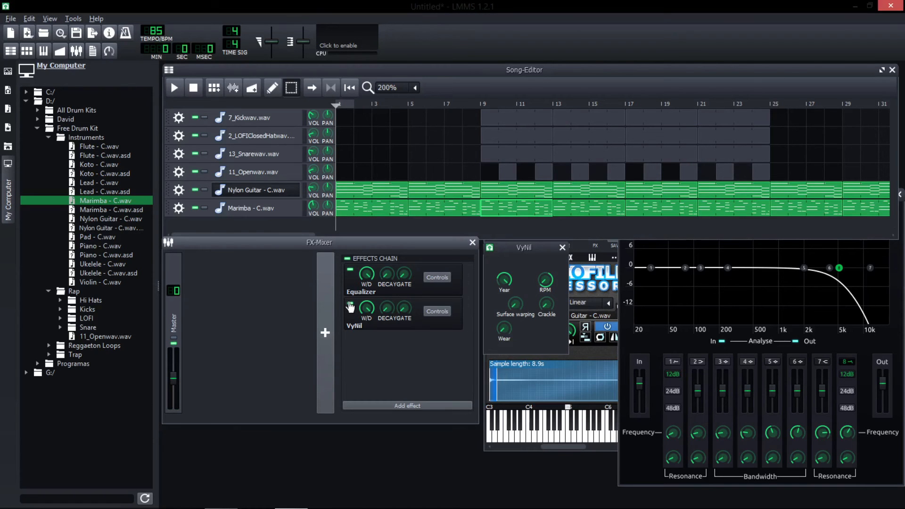
left_click(198, 96)
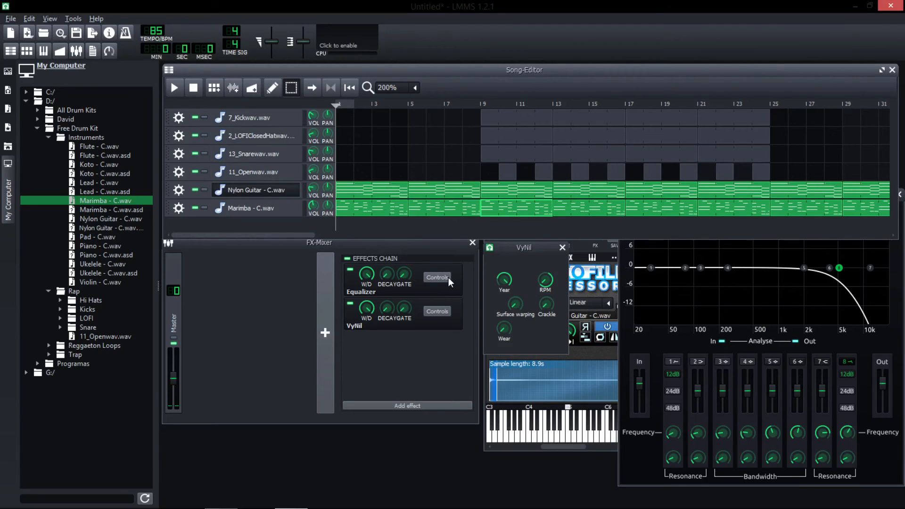
Play the whole beat from the beginning with Equalizer and VyNil enabled, following the melody and drum patterns in the Song-Editor
left_click(179, 88)
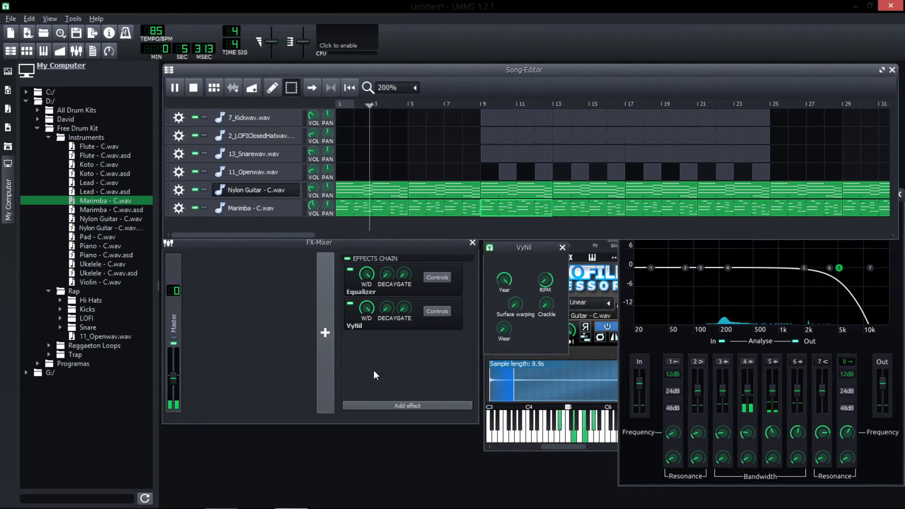
scroll(391, 88, "down", 1)
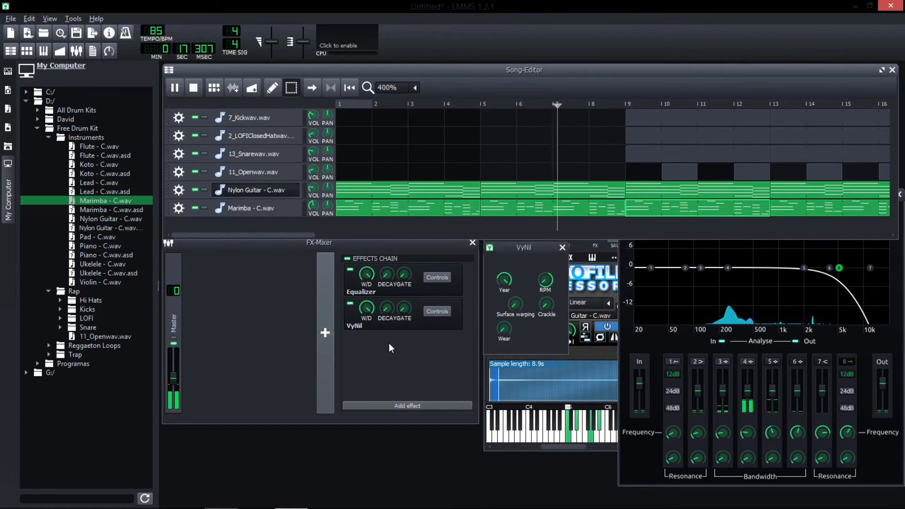
scroll(397, 88, "down", 1)
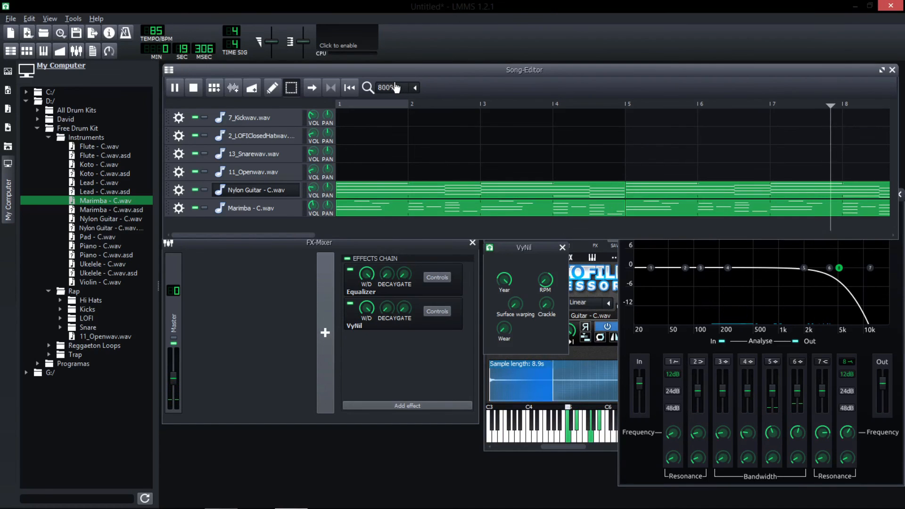
scroll(396, 88, "down", 1)
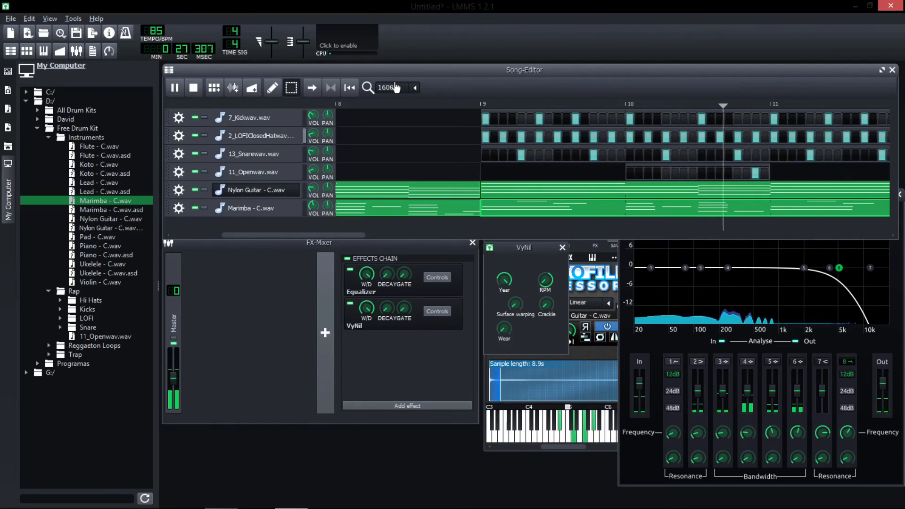
scroll(395, 87, "up", 1)
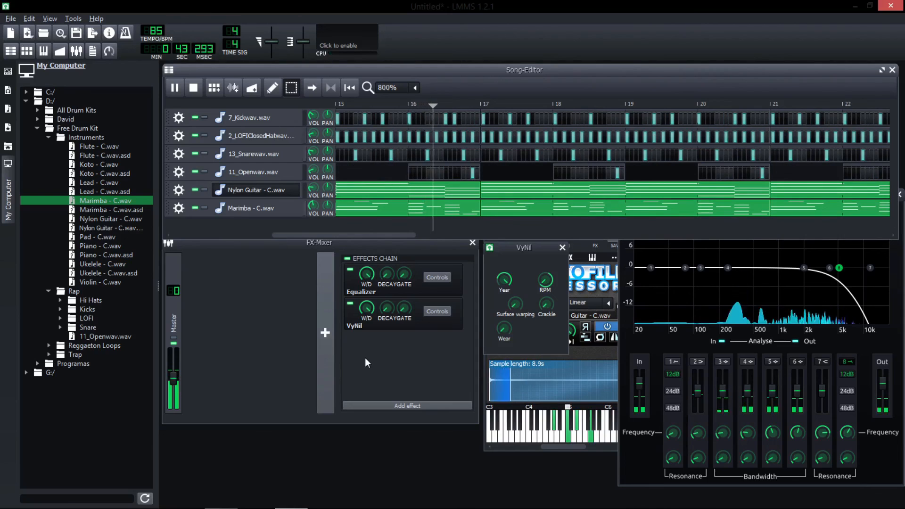
mouse_move(225, 502)
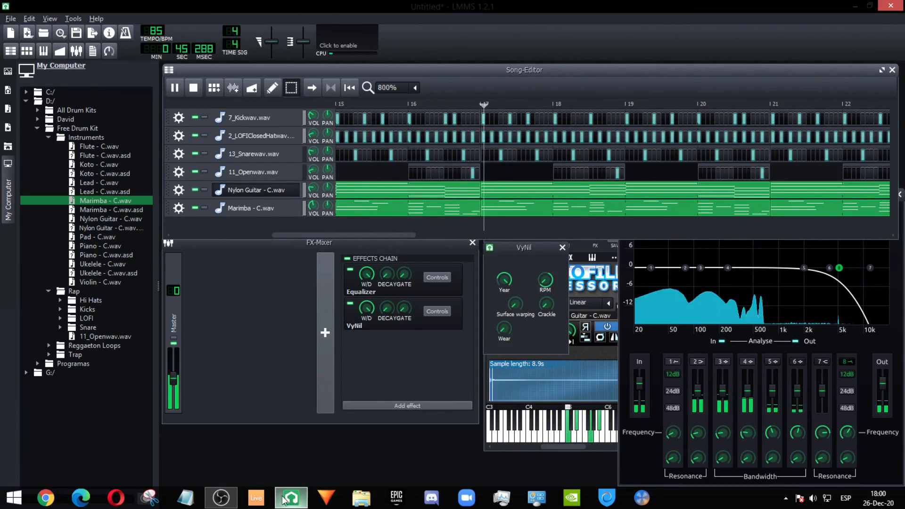